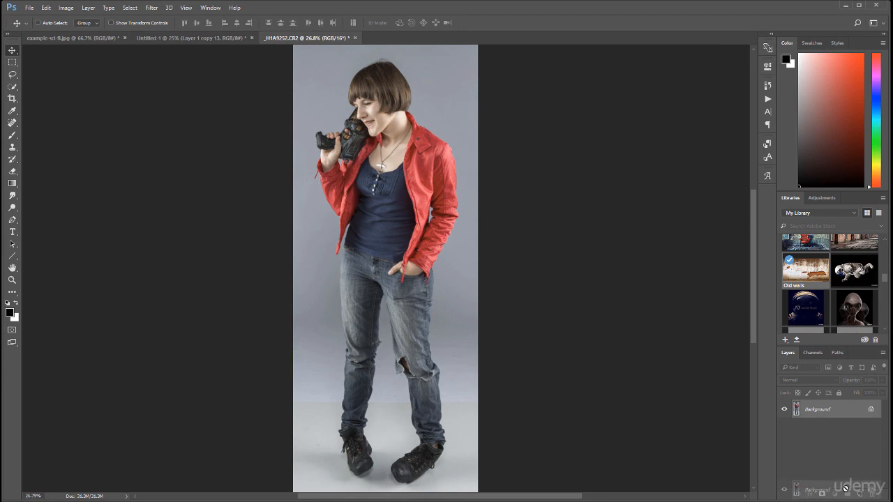
Duplicate the Background layer as a layer named Model and hide the original Background
key(ctrl+j)
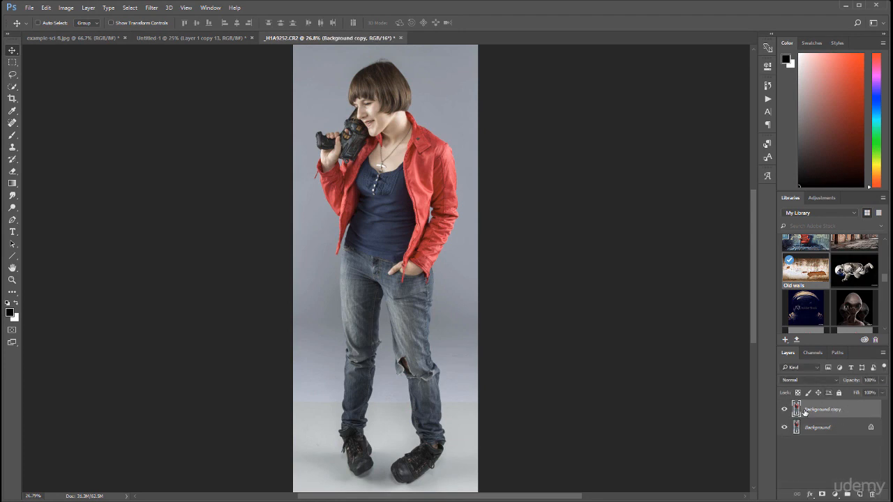
double_click(813, 410)
text(H)
text(odel)
key(Return)
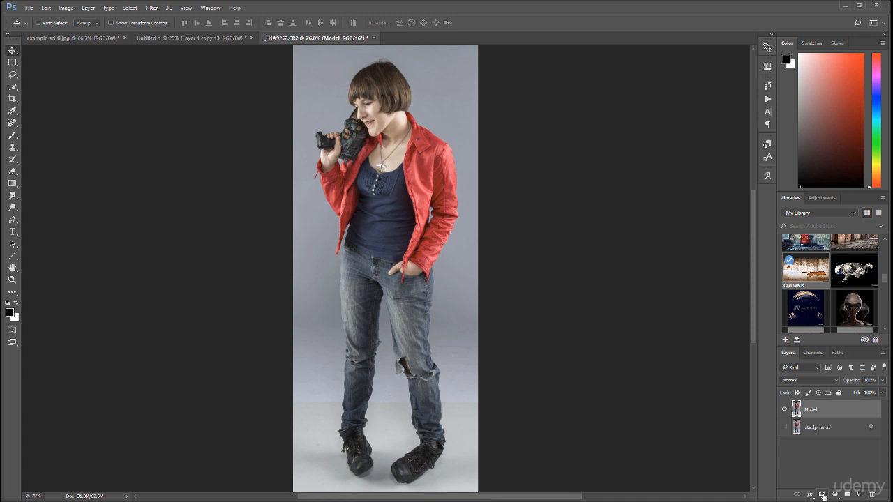
Add a layer mask to the Model layer and brush black zigzag strokes across the figure on it
click(823, 494)
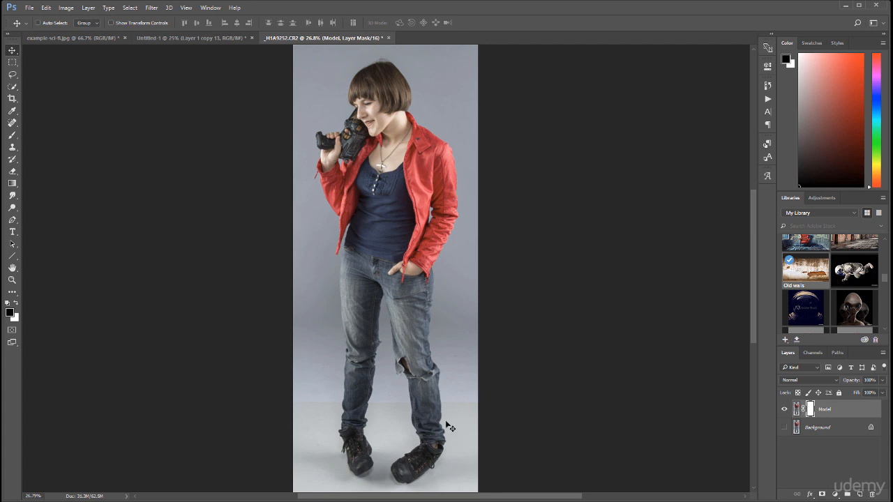
click(11, 135)
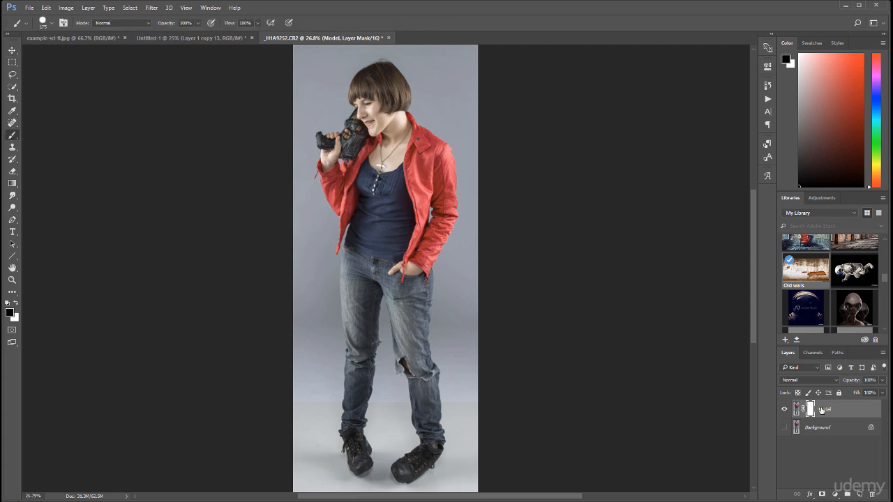
drag(420, 125, 305, 256)
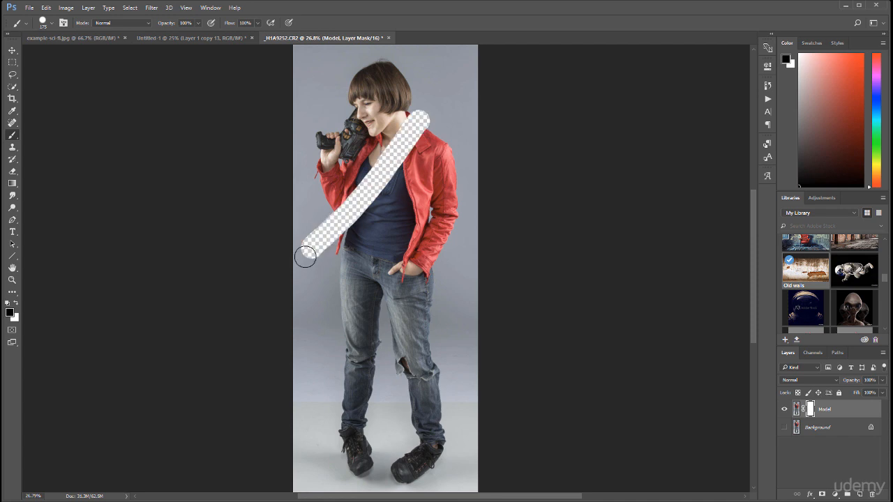
drag(352, 229, 469, 127)
mouse_move(438, 187)
mouse_down()
mouse_move(272, 333)
mouse_move(391, 253)
mouse_move(349, 336)
mouse_move(405, 302)
mouse_move(331, 398)
mouse_move(428, 359)
mouse_move(418, 391)
mouse_move(426, 440)
mouse_up()
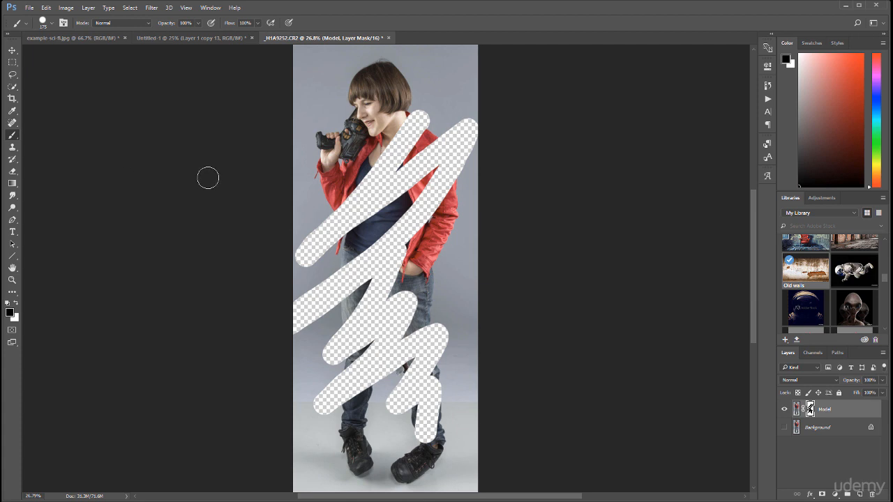
Paint white on the Model layer mask with a 400 px brush to restore the hidden parts of the figure
key(x)
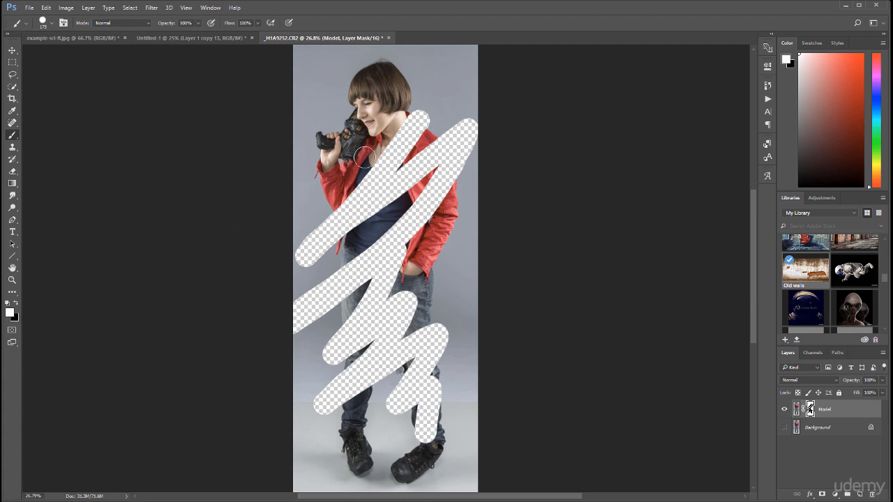
key(bracketright)
key(bracketright)
key(bracketright)
mouse_move(424, 129)
mouse_down()
mouse_move(300, 238)
mouse_move(497, 106)
mouse_move(388, 218)
mouse_move(304, 282)
mouse_move(416, 224)
mouse_move(340, 321)
mouse_move(245, 368)
mouse_move(327, 274)
mouse_move(376, 267)
mouse_move(302, 379)
mouse_move(442, 273)
mouse_move(317, 410)
mouse_move(440, 318)
mouse_move(375, 418)
mouse_move(407, 373)
mouse_move(407, 445)
mouse_move(428, 397)
mouse_move(426, 418)
mouse_up()
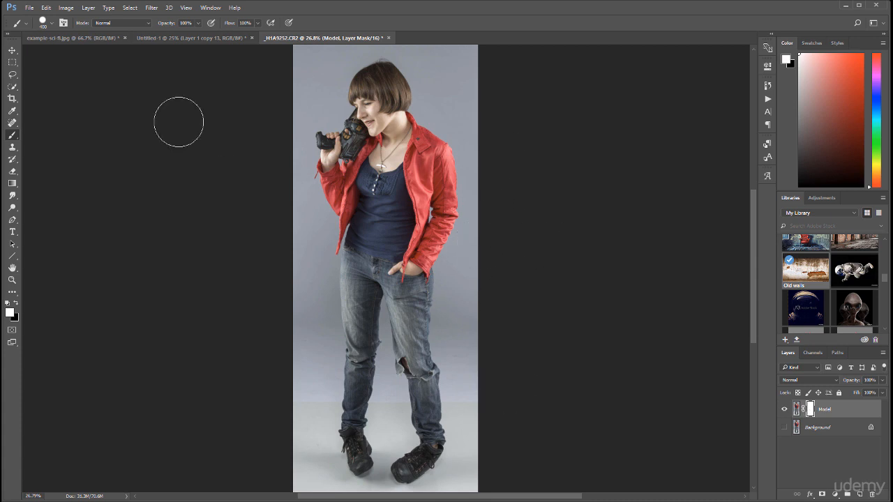
Paint black on the Model layer mask around the figure's outline to hide the outer areas of the backdrop
key(x)
mouse_move(440, 63)
mouse_down()
mouse_move(448, 88)
mouse_move(452, 63)
mouse_move(487, 80)
mouse_move(496, 211)
mouse_move(491, 304)
mouse_move(482, 319)
mouse_move(493, 267)
mouse_move(479, 317)
mouse_move(492, 378)
mouse_move(473, 468)
mouse_up()
mouse_move(280, 224)
mouse_down()
mouse_move(302, 476)
mouse_move(363, 480)
mouse_move(365, 404)
mouse_move(400, 493)
mouse_move(381, 459)
mouse_move(379, 329)
mouse_move(348, 144)
mouse_up()
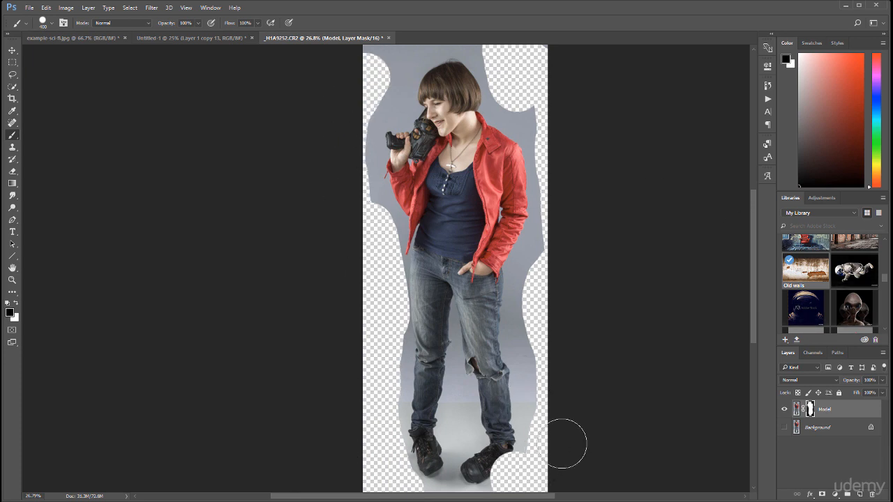
Restore the cut-off boot by painting white over it on the layer mask with a 175 px brush
scroll(467, 478, up, 3)
scroll(461, 482, up, 3)
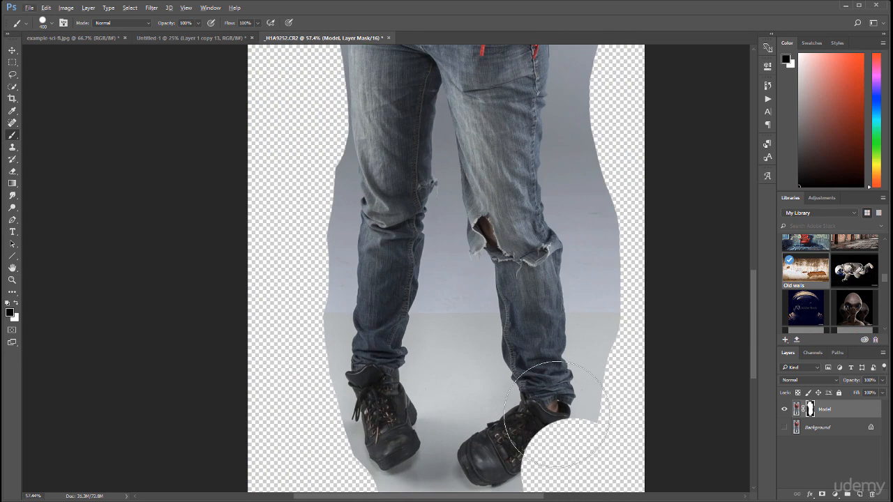
drag(539, 392, 474, 280)
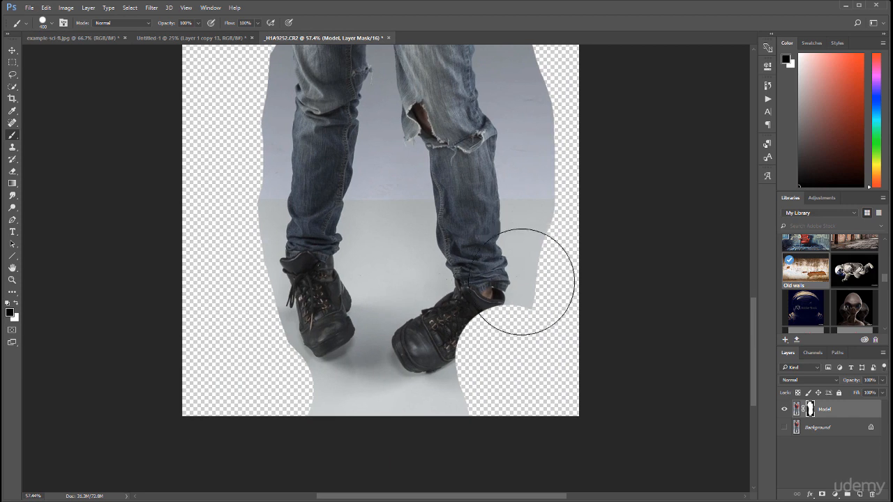
key(x)
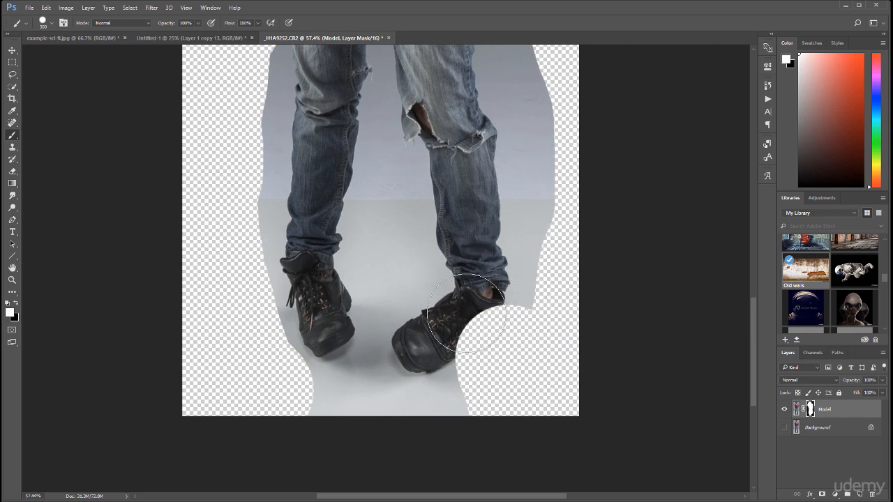
key(bracketleft)
key(bracketleft)
key(bracketleft)
key(bracketleft)
drag(446, 352, 488, 297)
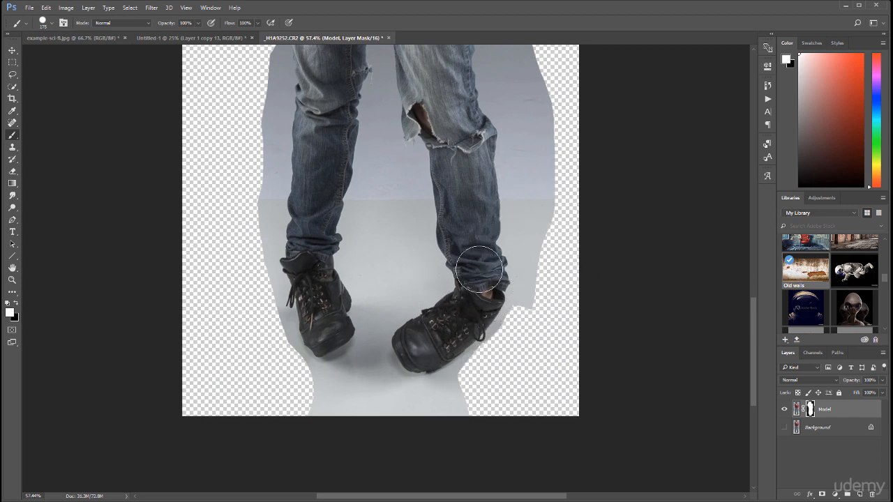
scroll(456, 207, down, 12)
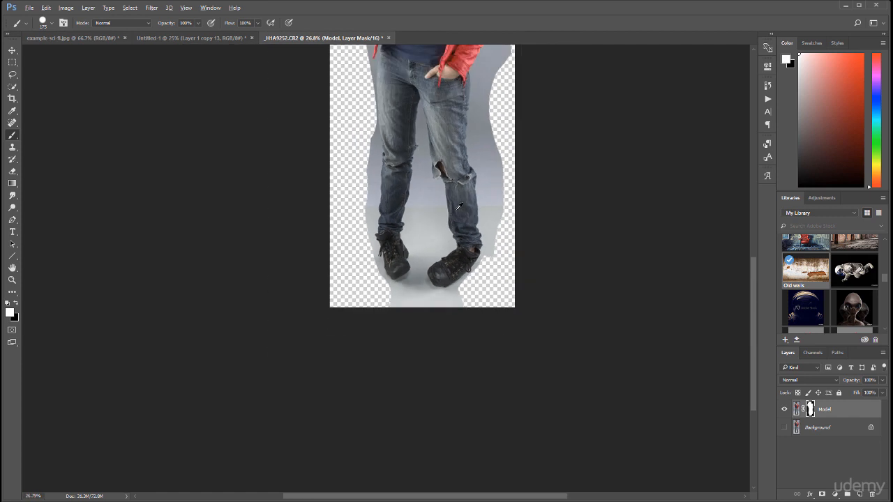
scroll(456, 191, up, 2)
scroll(381, 238, up, 1)
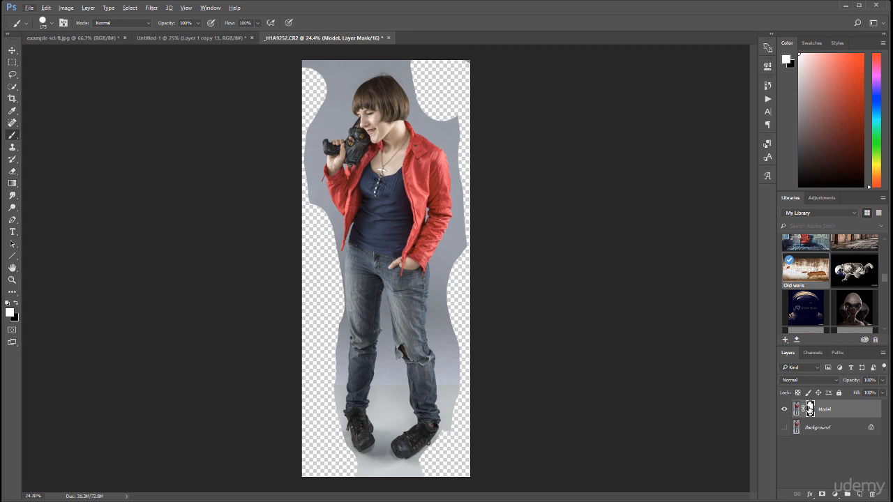
Add a vector mask to the Model layer and draw a closed curved Pen path around the head, torso and thighs
click(822, 495)
click(12, 220)
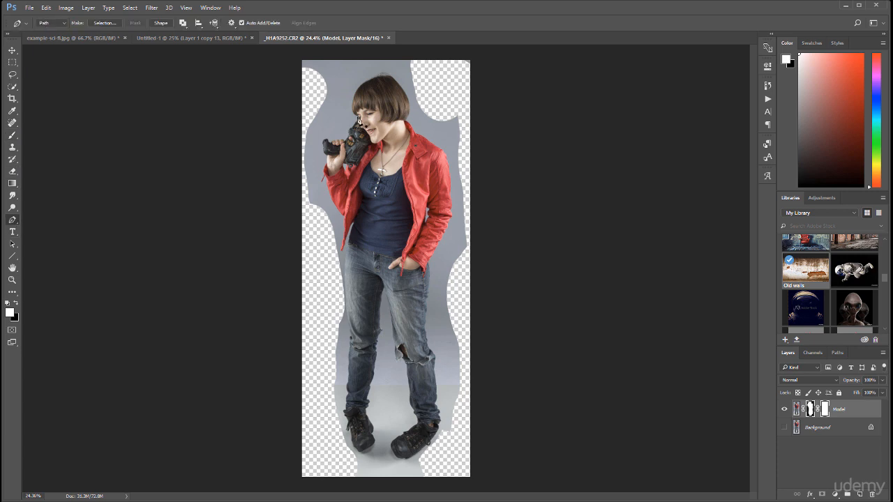
drag(316, 164, 318, 188)
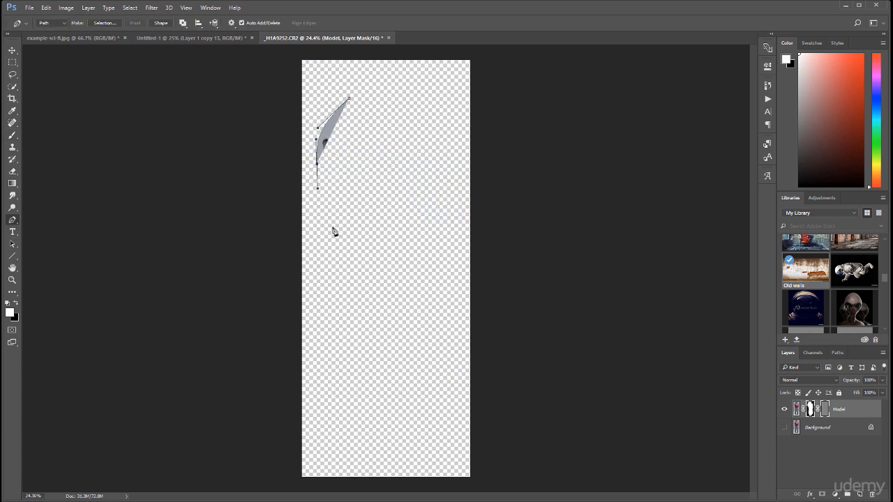
drag(335, 259, 346, 296)
drag(367, 330, 382, 340)
drag(407, 242, 418, 193)
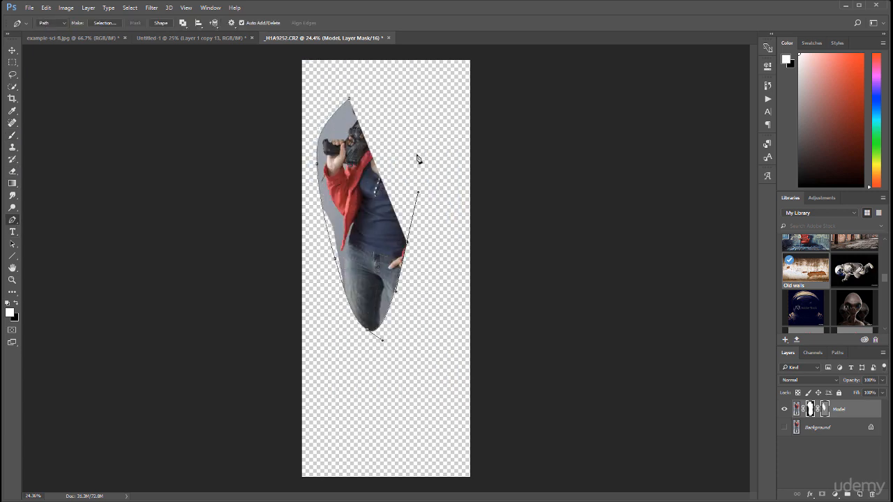
drag(413, 145, 395, 111)
click(350, 101)
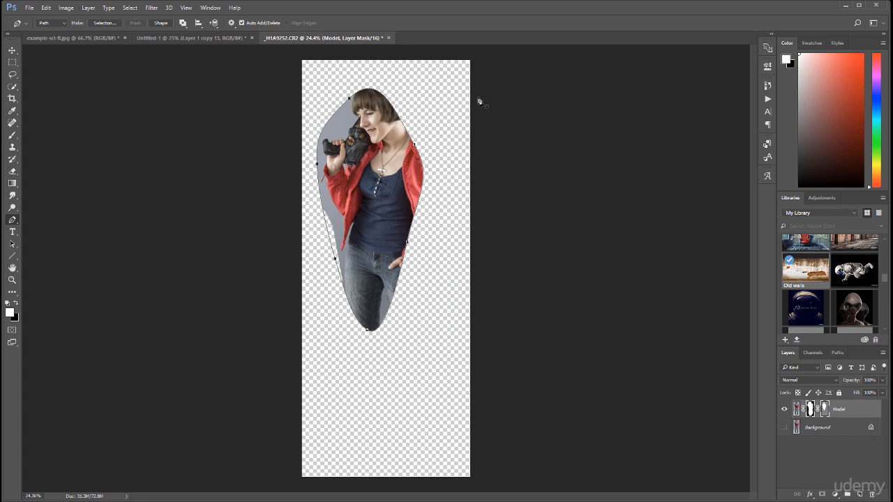
Paint white brush strokes over the chest on the Model layer's image pixels, and undo them
click(12, 135)
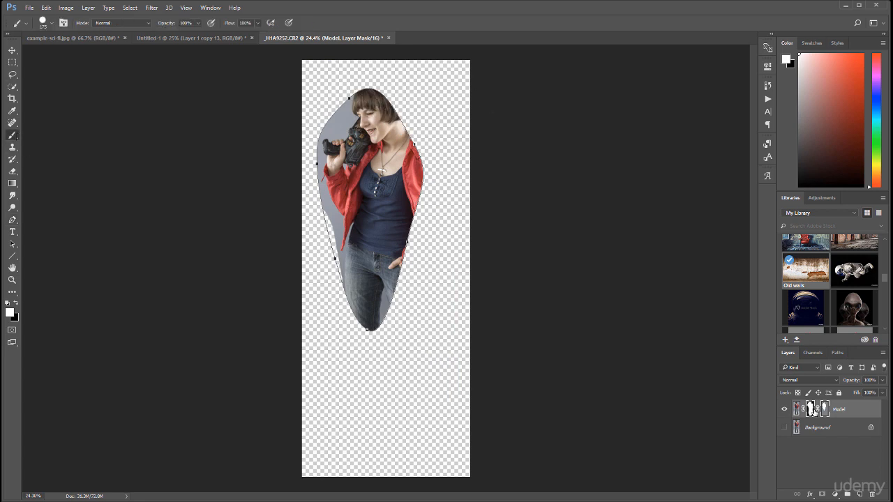
click(797, 409)
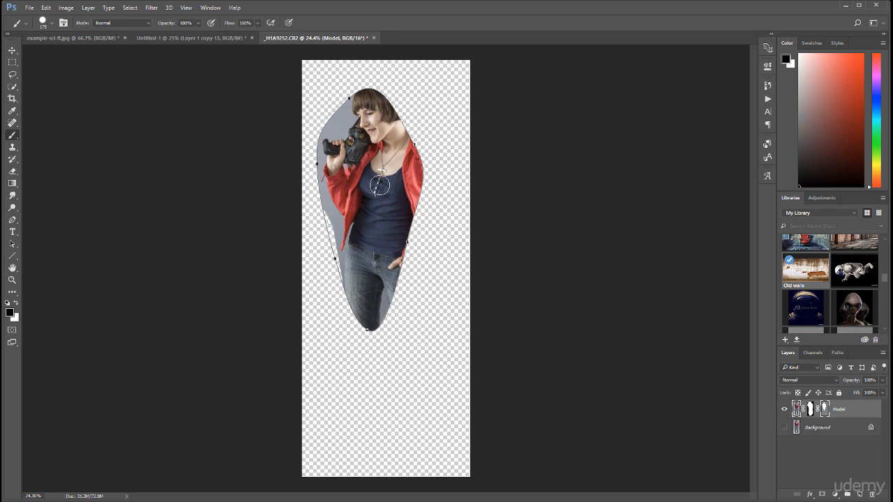
key(x)
mouse_move(394, 131)
mouse_down()
mouse_move(355, 190)
mouse_move(415, 176)
mouse_up()
drag(374, 198, 368, 250)
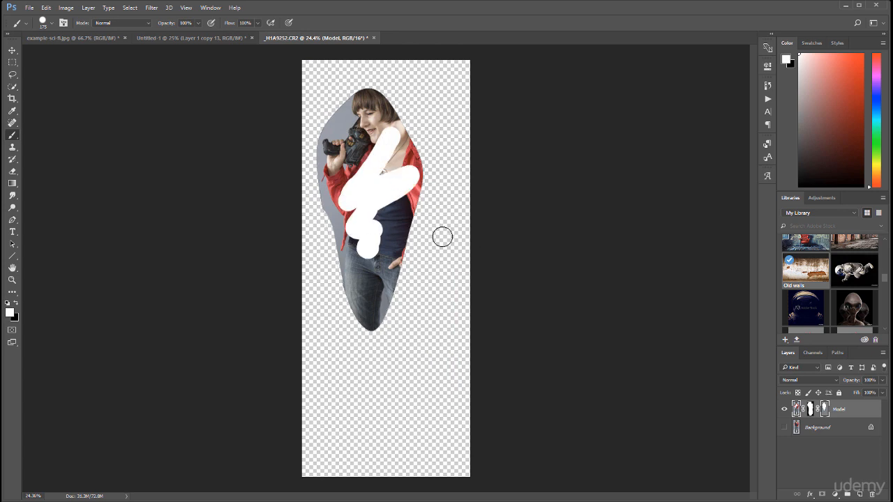
key(ctrl+z)
Paint black zigzag strokes across the waist on the Model layer's pixel mask to hide that area
click(809, 410)
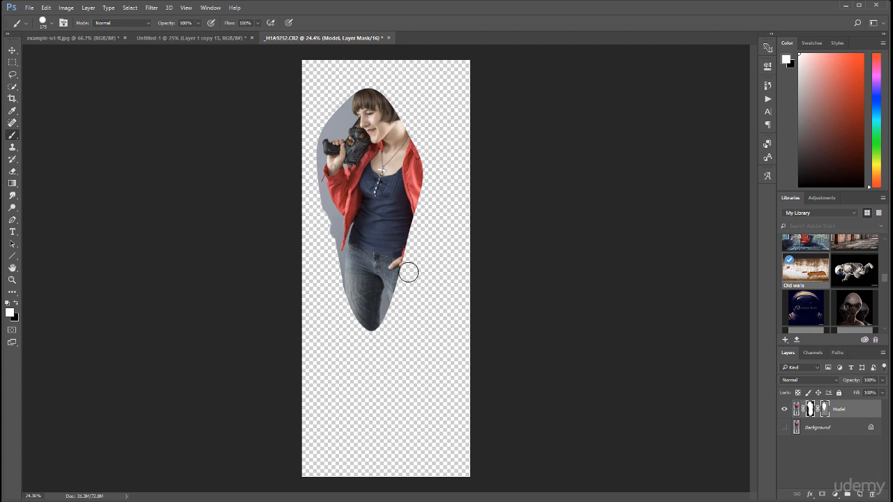
key(x)
mouse_move(417, 175)
mouse_down()
mouse_move(345, 265)
mouse_move(390, 269)
mouse_up()
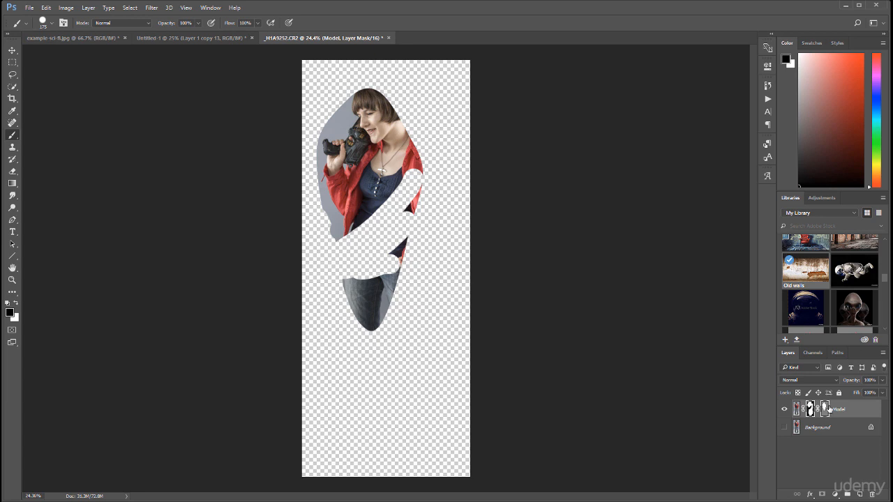
Brush white across the face and camera on the Model layer's image itself, and undo the painting
click(798, 409)
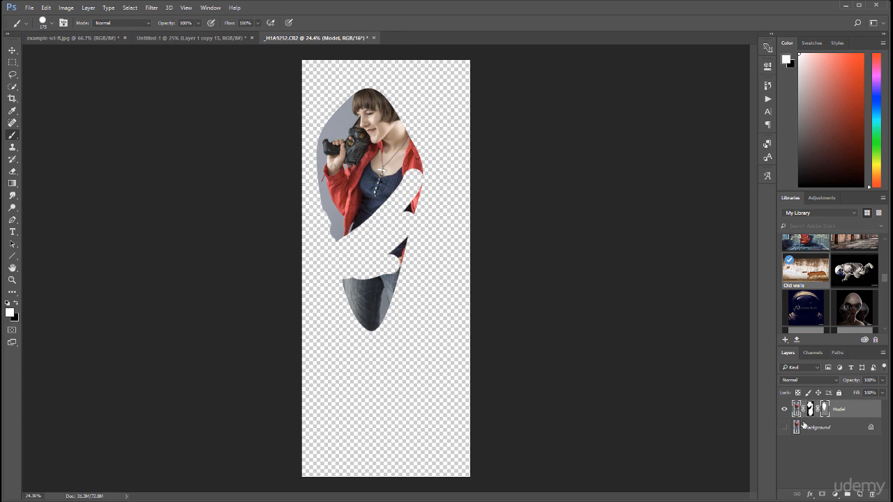
mouse_move(399, 113)
mouse_down()
mouse_move(355, 180)
mouse_move(404, 196)
mouse_up()
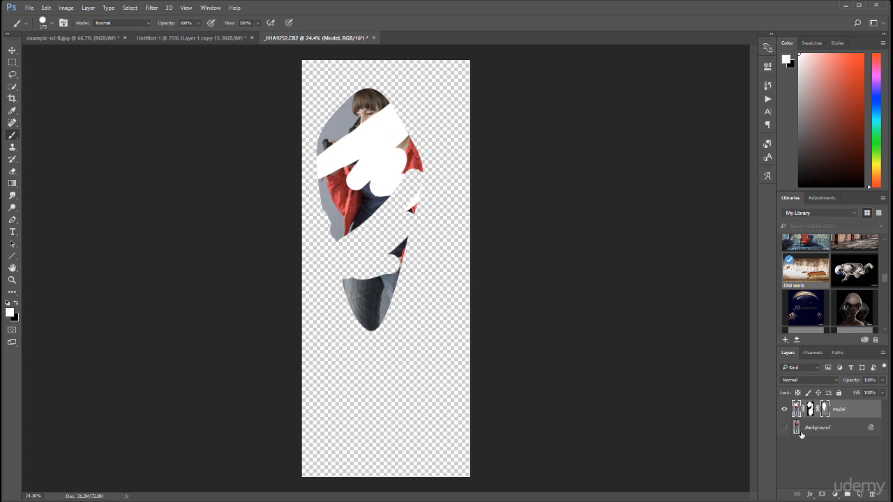
key(ctrl+z)
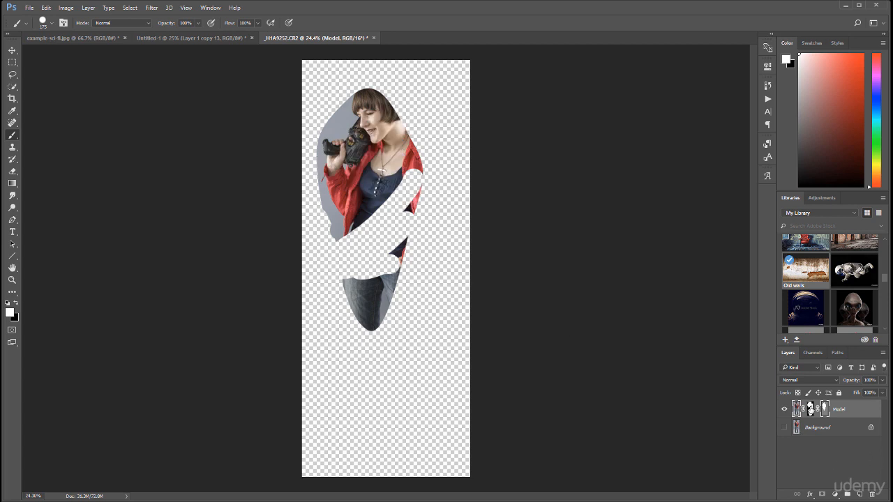
Select the pixel mask and move the Model image together with its linked masks on the canvas
click(810, 409)
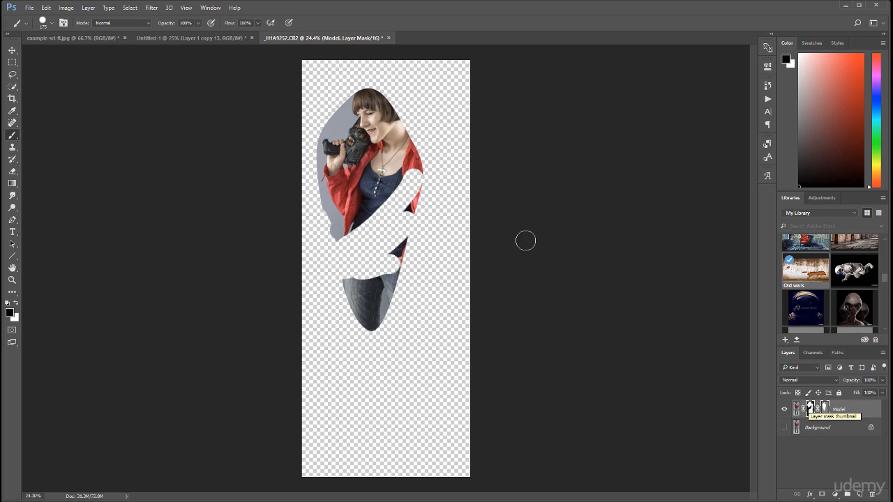
click(12, 53)
mouse_move(356, 143)
mouse_down()
mouse_move(422, 262)
mouse_move(417, 213)
mouse_move(362, 118)
mouse_move(342, 137)
mouse_up()
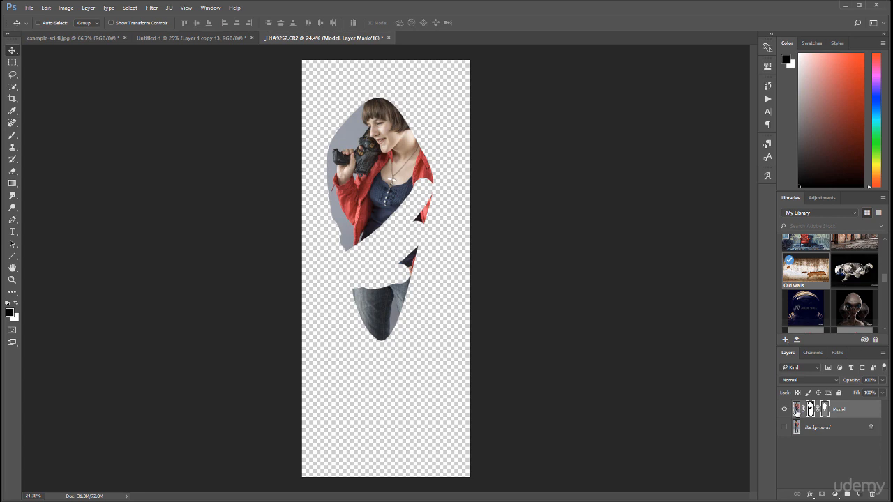
Unlink both masks from the Model layer, and move the pixel mask and the image independently of each other
click(795, 409)
click(809, 410)
drag(352, 165, 377, 143)
click(796, 409)
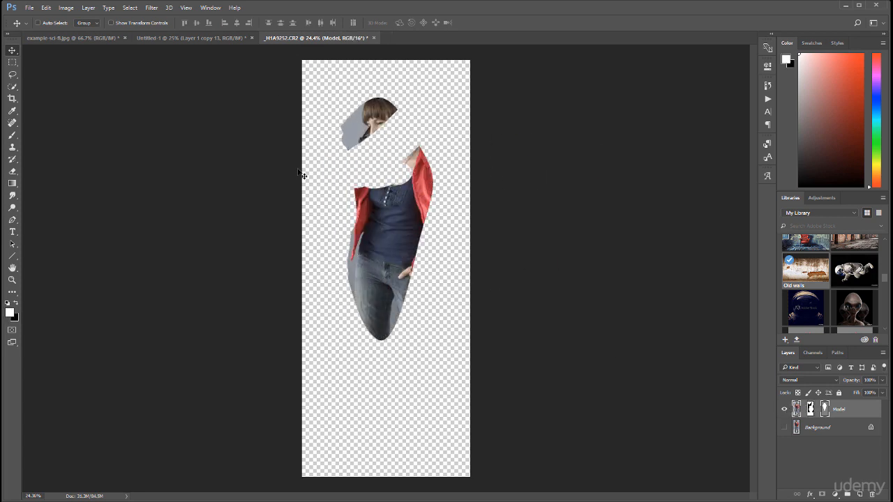
drag(303, 175, 341, 180)
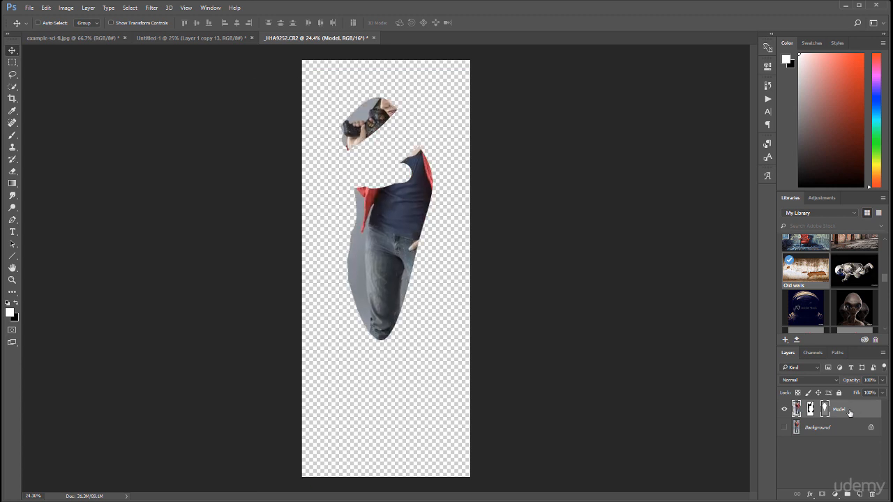
Delete the Model layer and make a fresh duplicate of the Background layer
drag(851, 411, 872, 494)
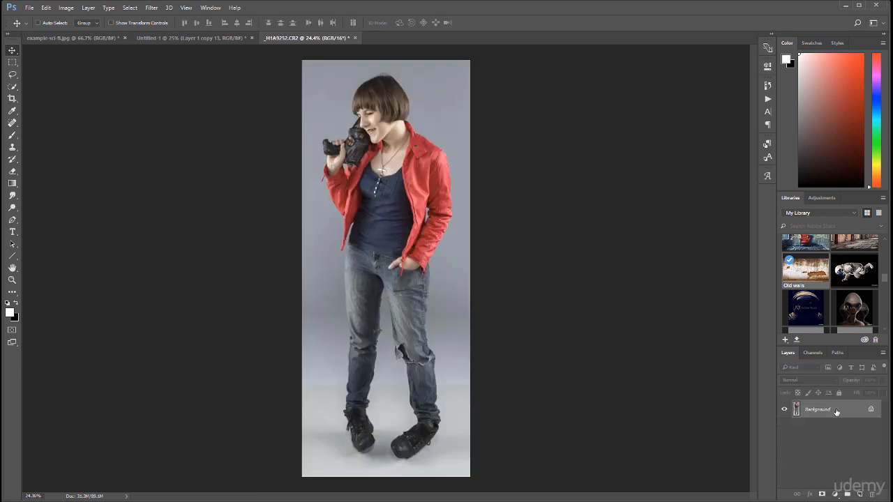
drag(846, 402, 862, 494)
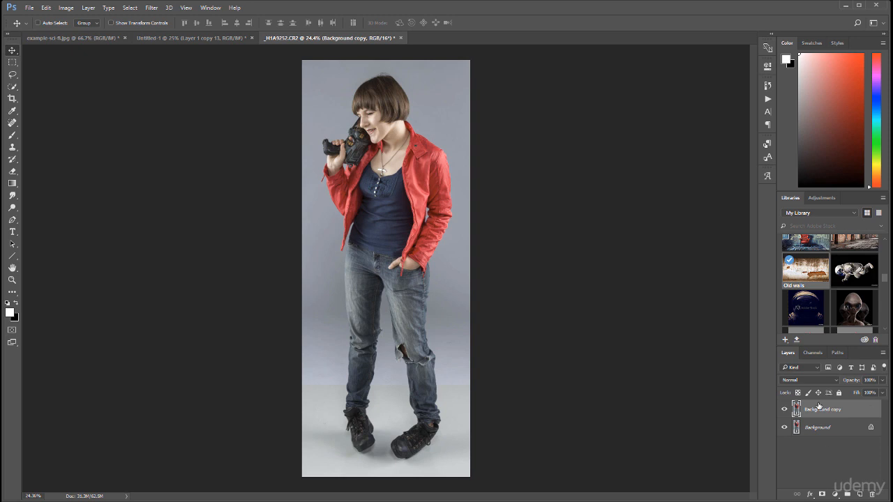
Draw a closed, loosely curved Pen path around the model, including the camera, both shoes and the gap between the lower legs
click(12, 220)
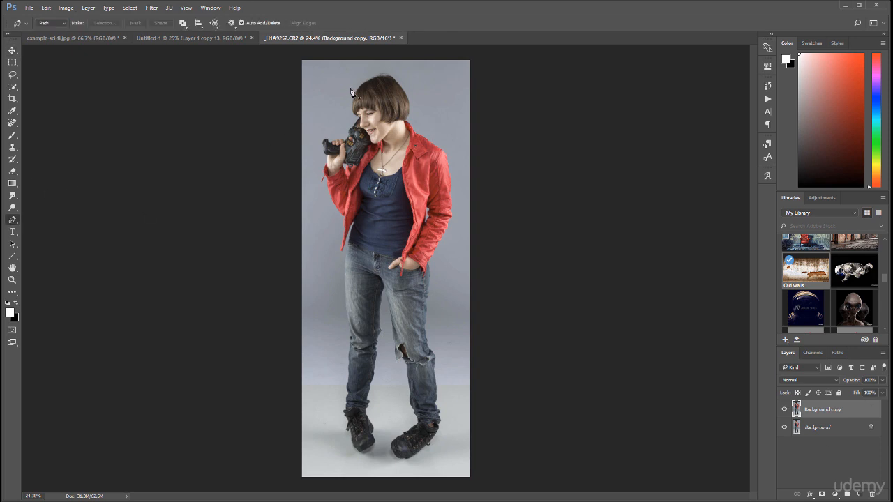
drag(351, 88, 325, 170)
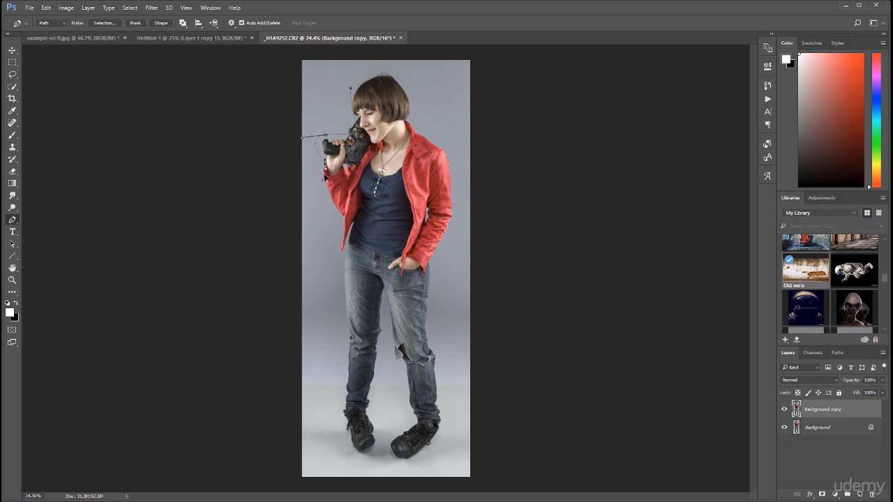
drag(330, 201, 347, 306)
drag(345, 411, 348, 436)
drag(366, 461, 372, 455)
drag(376, 401, 394, 399)
drag(385, 453, 422, 423)
drag(445, 323, 449, 293)
drag(447, 247, 451, 203)
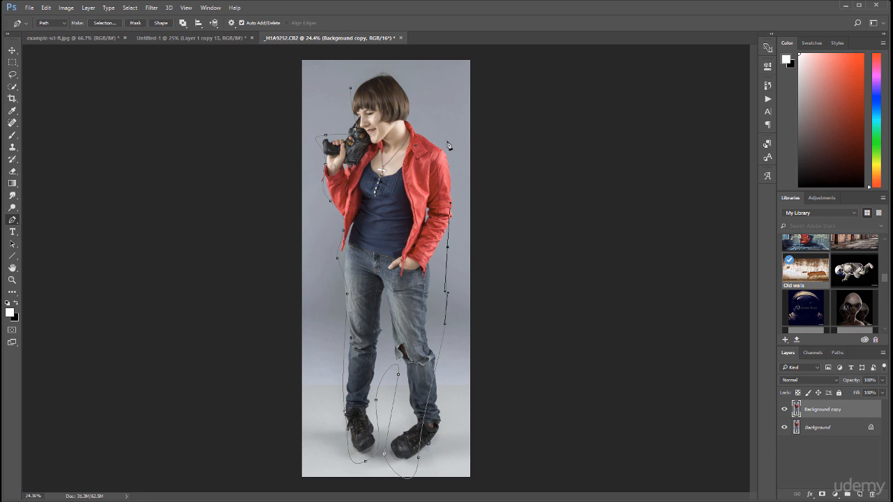
drag(445, 132, 394, 76)
click(351, 91)
Create a vector mask from the path on the Background copy layer, and hide the Background layer
right_click(411, 91)
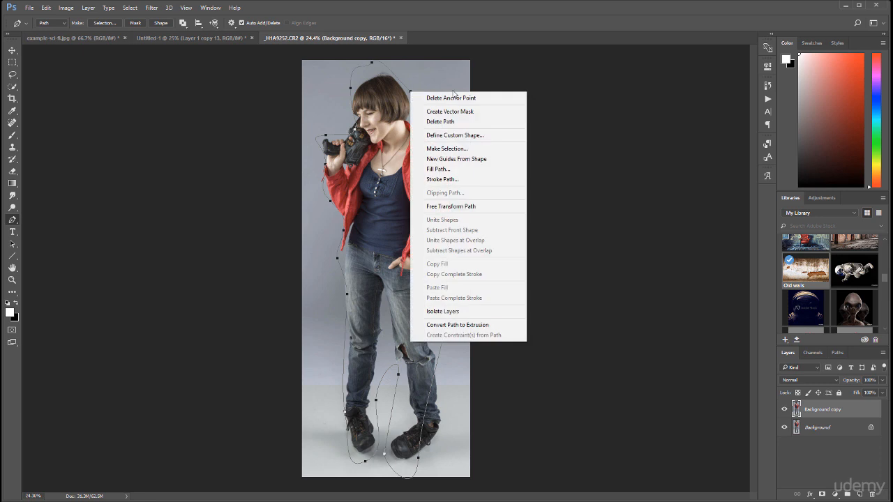
click(491, 112)
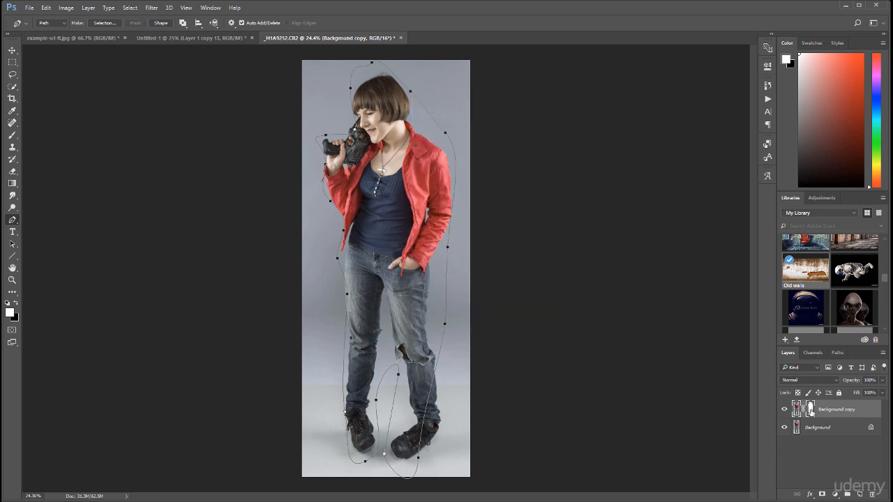
click(784, 427)
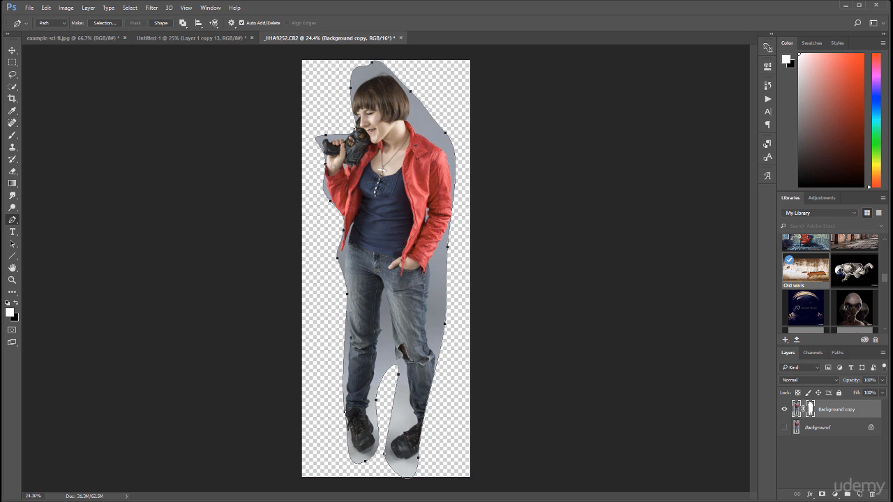
click(12, 51)
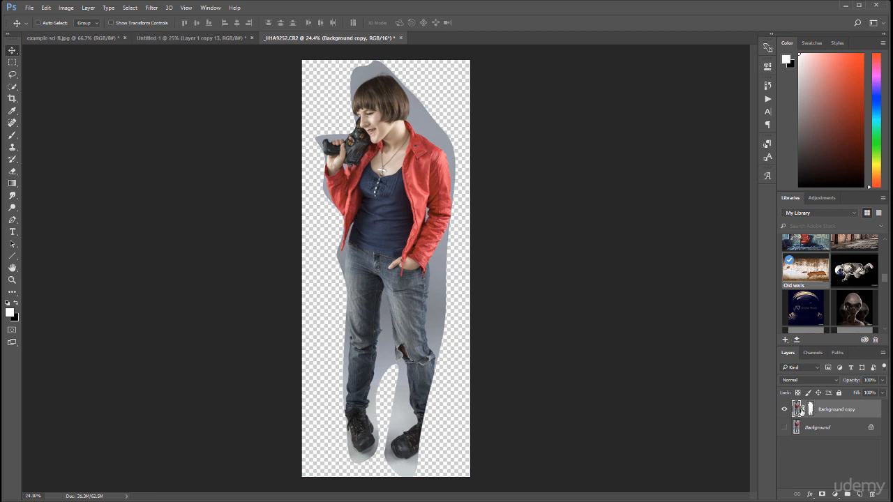
click(15, 221)
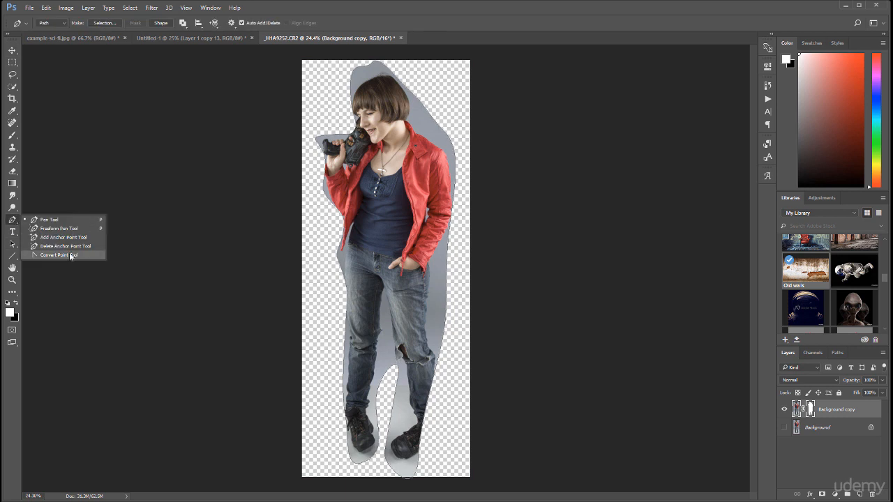
click(40, 221)
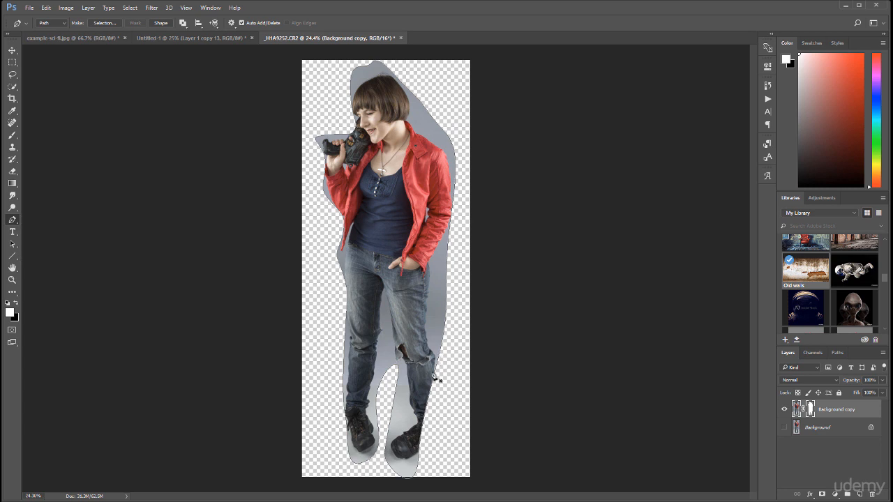
Delete the vector mask's anchor point between the lower legs, and add a new one there pulled up to knee height
right_click(18, 223)
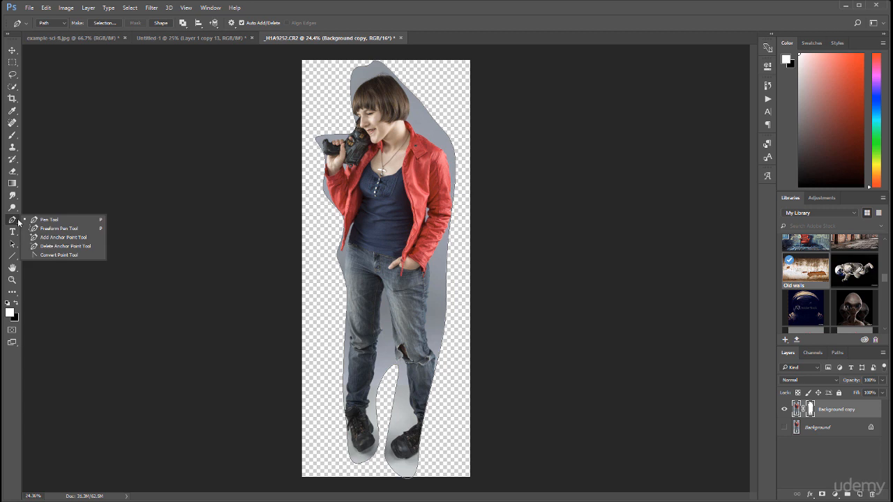
click(63, 246)
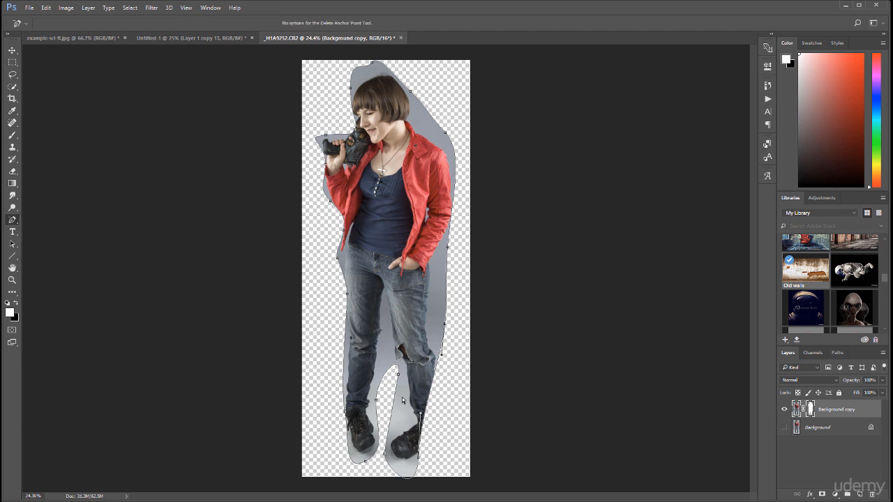
click(396, 376)
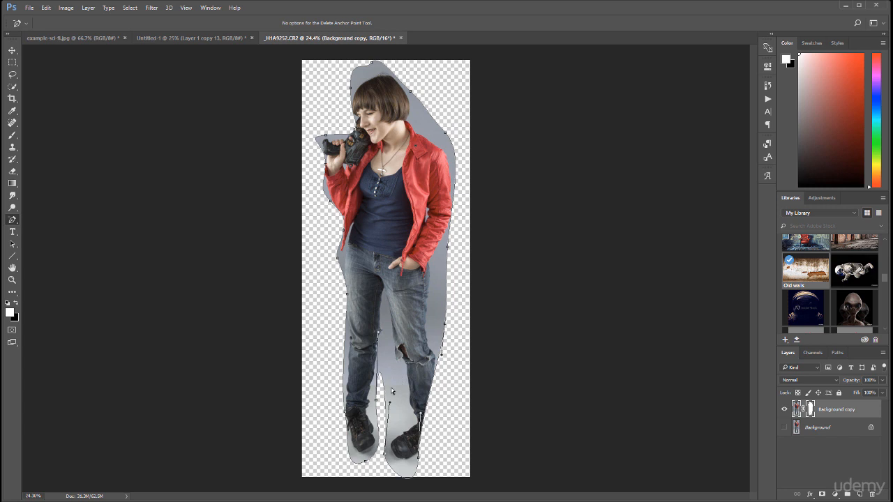
click(11, 221)
click(67, 240)
drag(384, 389, 393, 356)
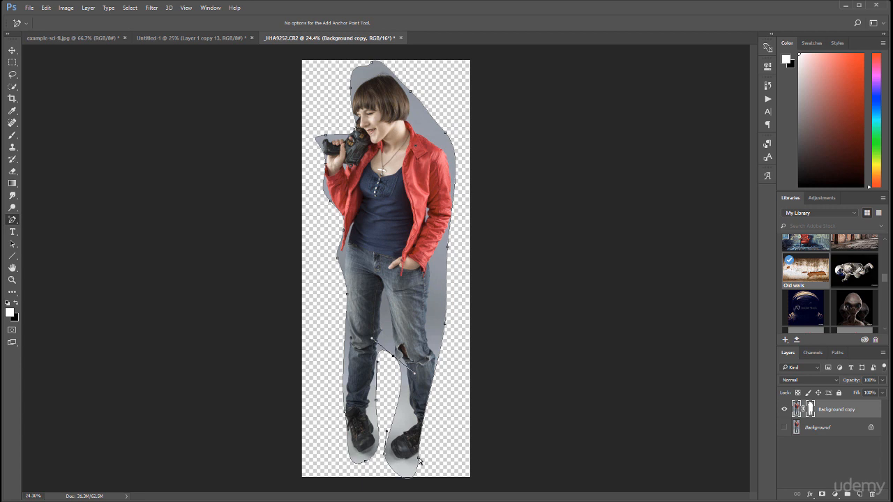
Move the mask path's anchor point beside the sideways-pointing shoe outward to include the whole shoe, and angle its handle toward the calf
drag(418, 458, 444, 423)
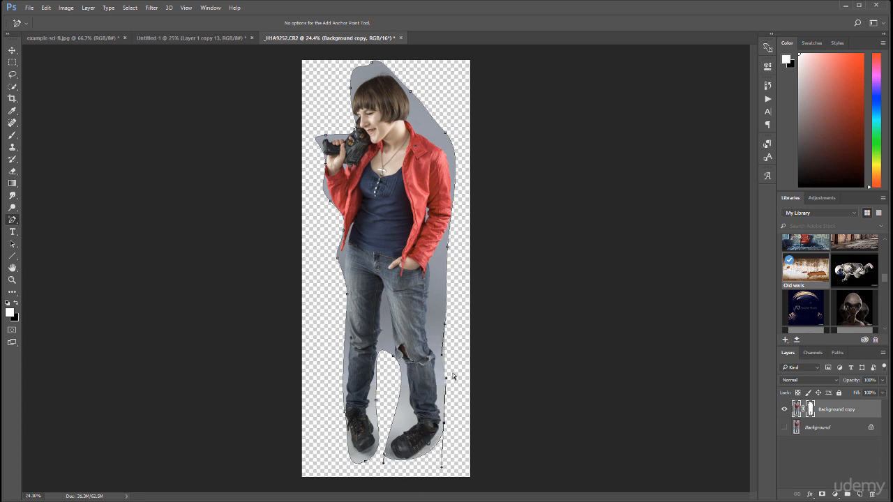
drag(445, 381, 433, 377)
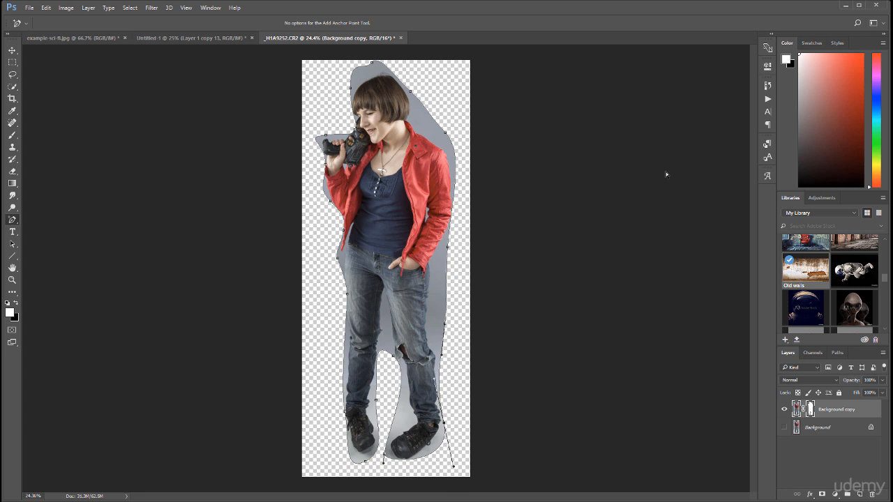